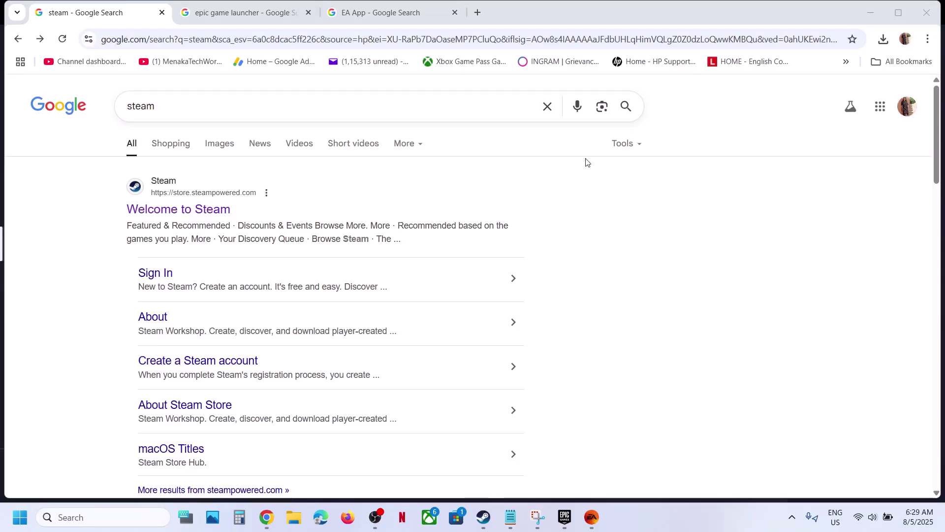
# - Switch between the 'steam' and 'epic game launcher' Google search result tabs
pyautogui.moveTo(177, 105); pyautogui.dragTo(99, 110)
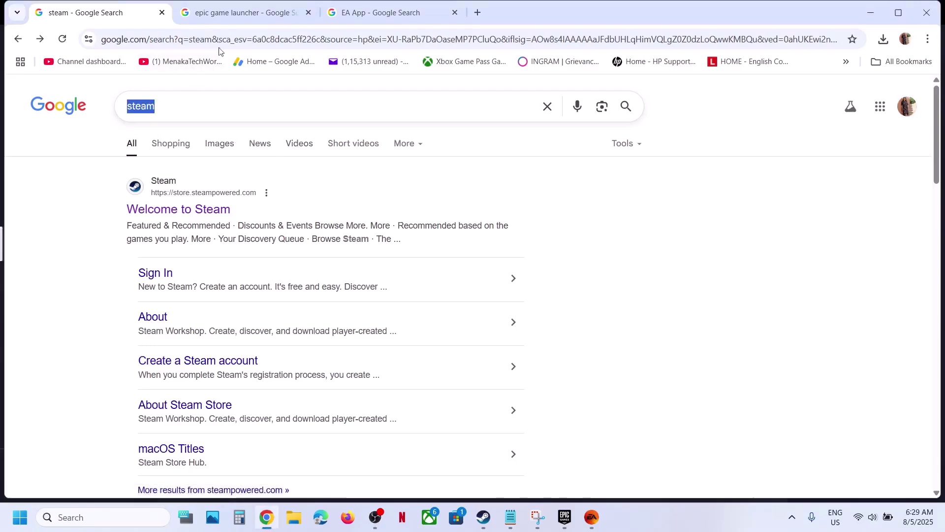
pyautogui.click(226, 14)
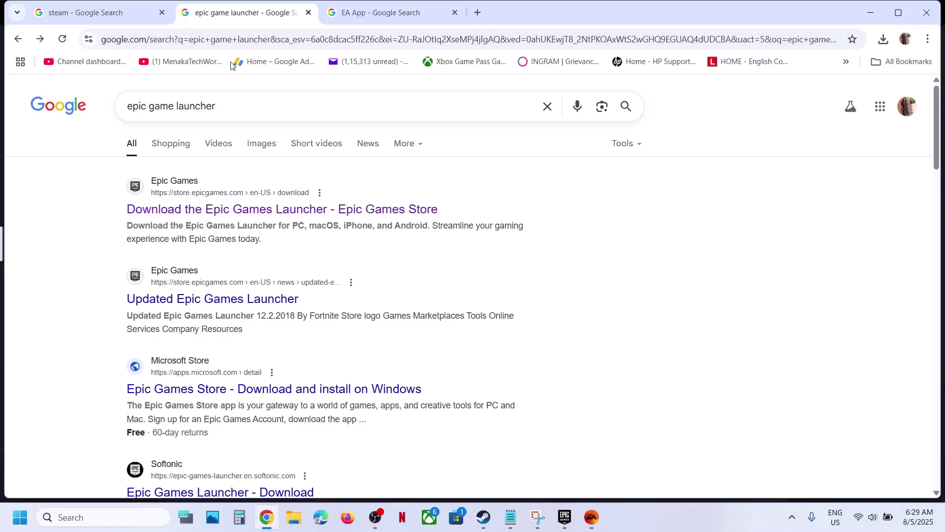
pyautogui.click(355, 15)
pyautogui.click(96, 12)
pyautogui.click(695, 512)
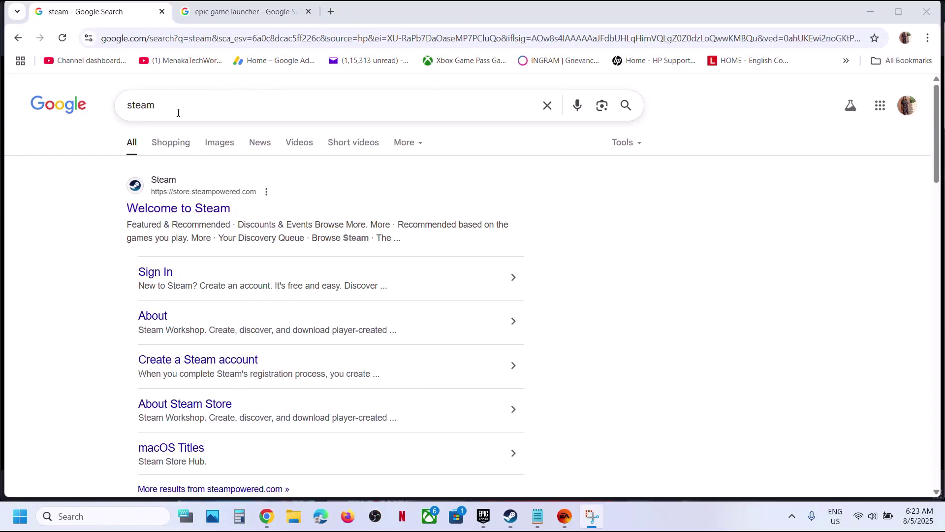
pyautogui.click(233, 18)
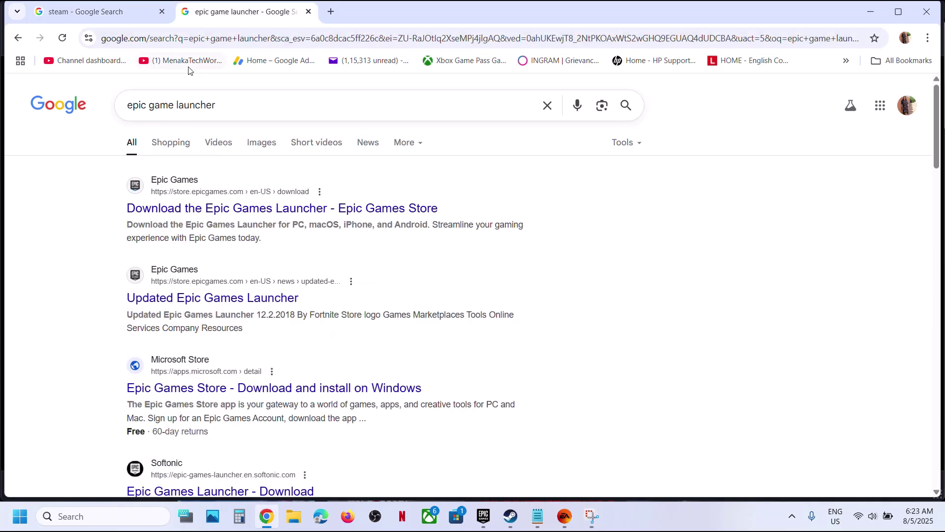
pyautogui.click(117, 9)
# - Open the Steam store's client download page, then return to the epic game launcher results
pyautogui.click(200, 211)
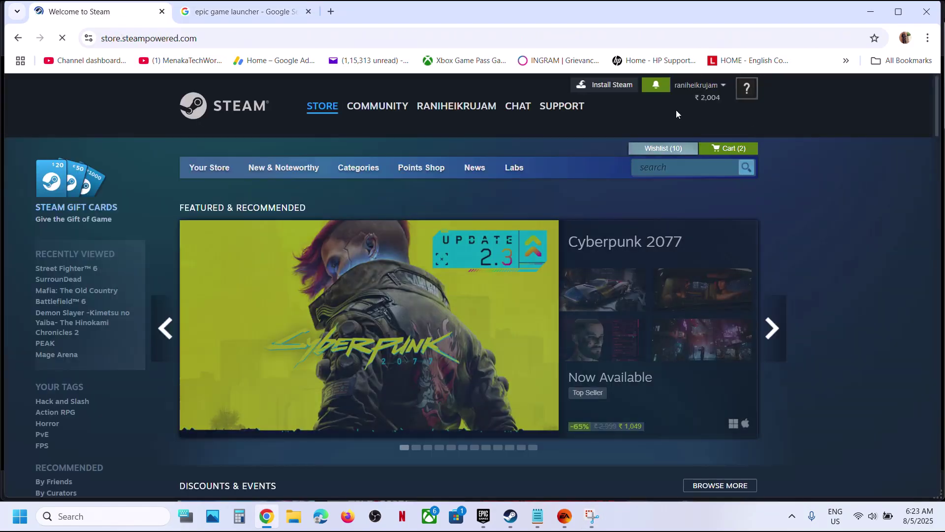
pyautogui.click(603, 87)
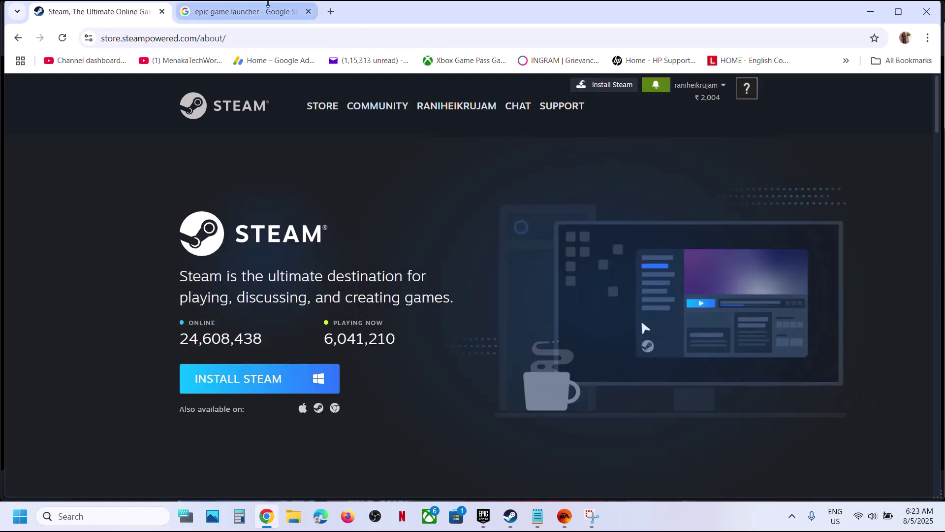
pyautogui.click(250, 12)
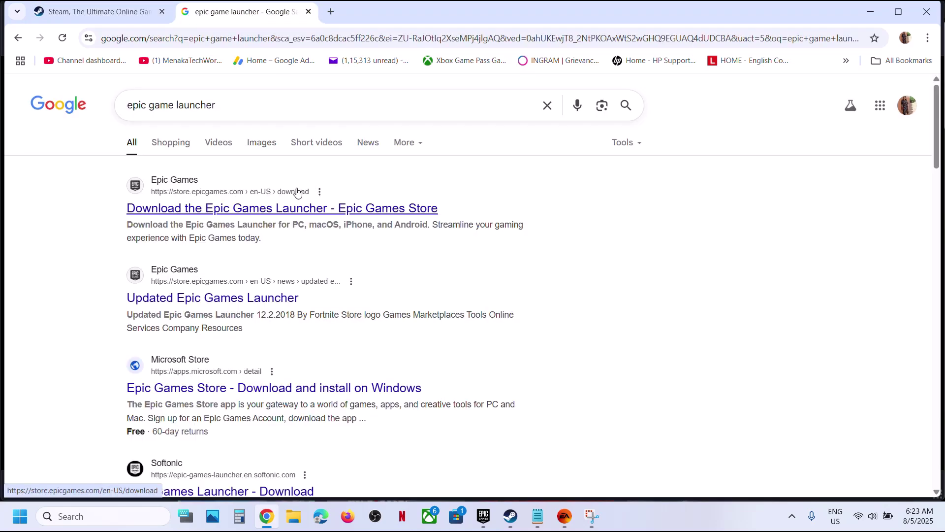
# - Download the Epic Games Launcher installer from its official page and bring Steam forward
pyautogui.click(258, 212)
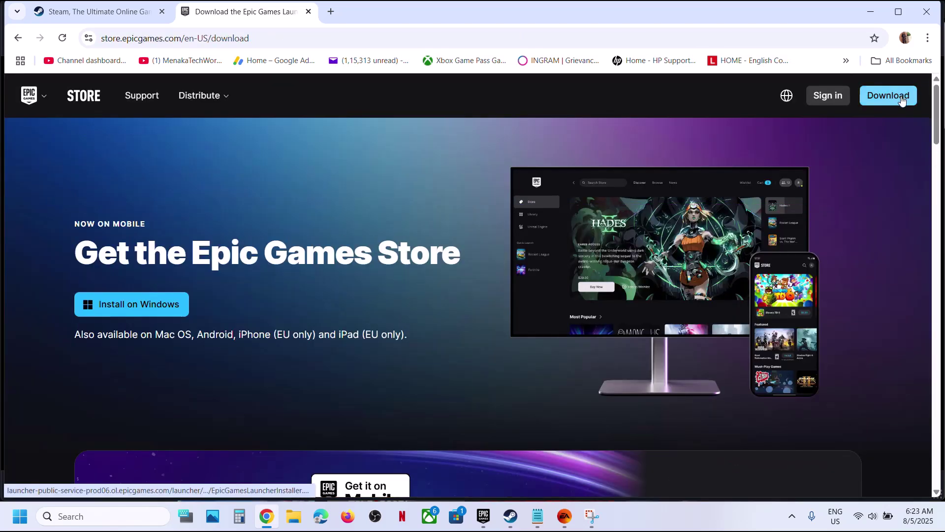
pyautogui.click(902, 100)
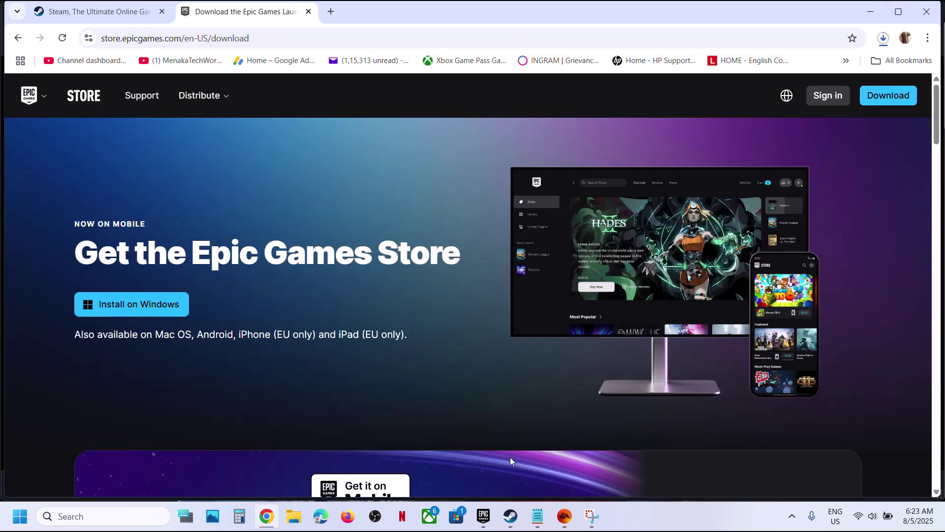
pyautogui.click(509, 523)
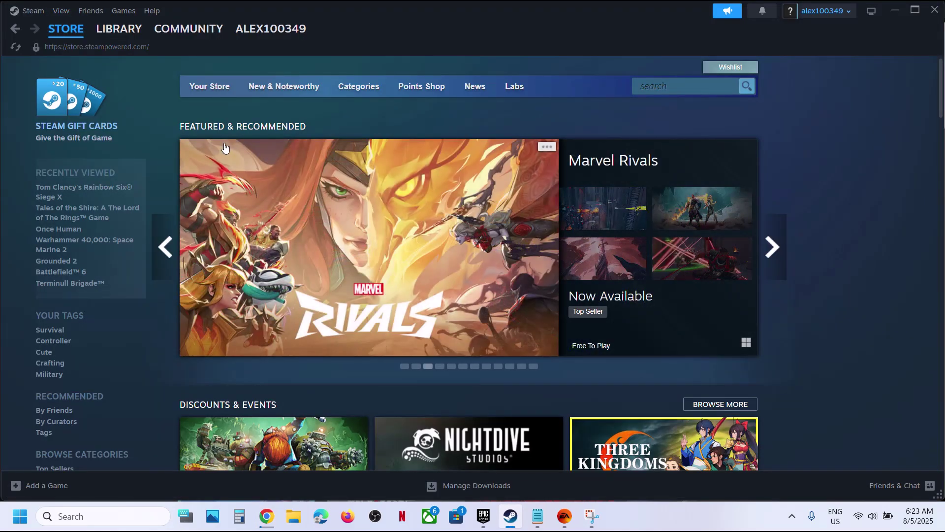
# - Search the Steam store for 'battlefield', open Battlefield™ 6 and scroll to its Open Beta box
pyautogui.moveTo(241, 43)
pyautogui.click(655, 84)
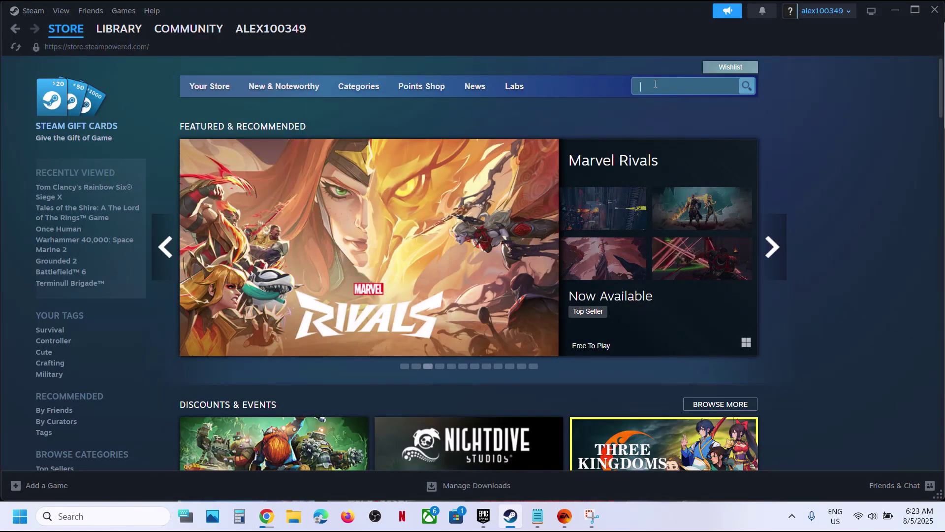
pyautogui.write('battlefield')
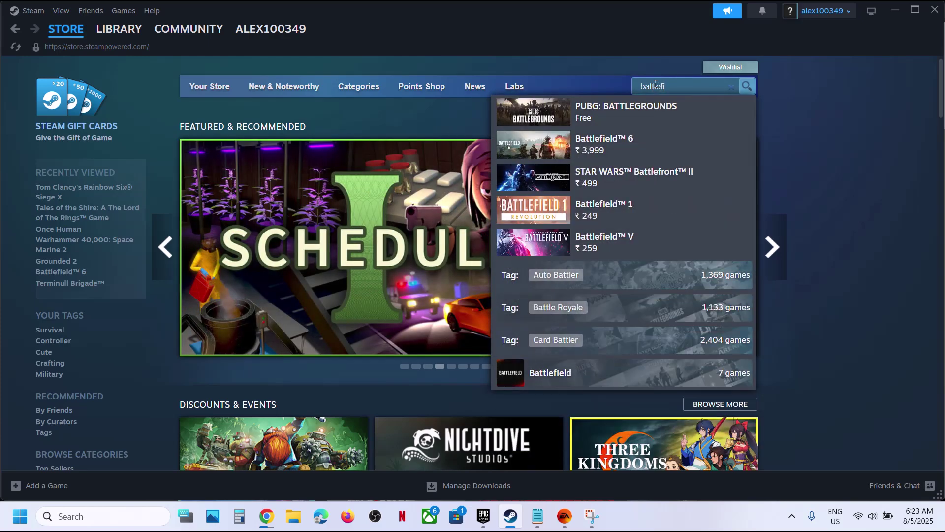
pyautogui.click(590, 115)
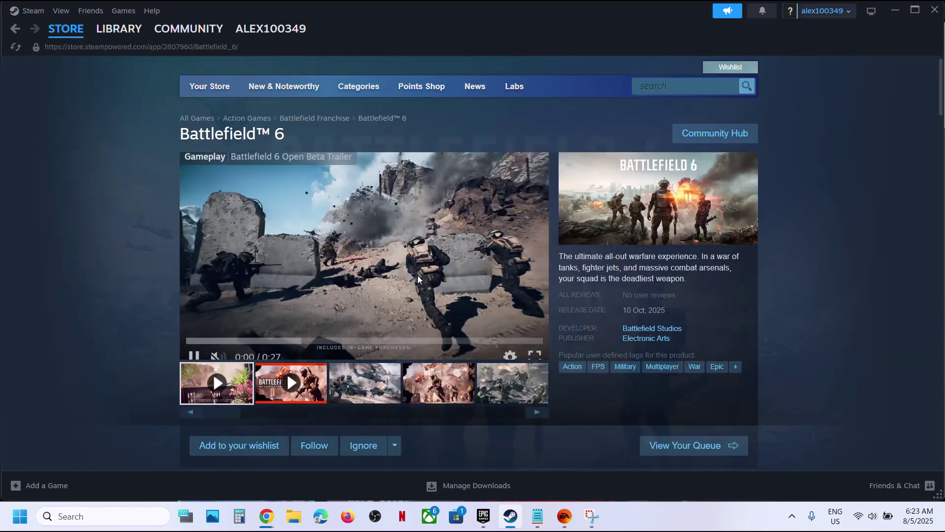
pyautogui.scroll(-5, 417, 280)
pyautogui.scroll(-2, 418, 279)
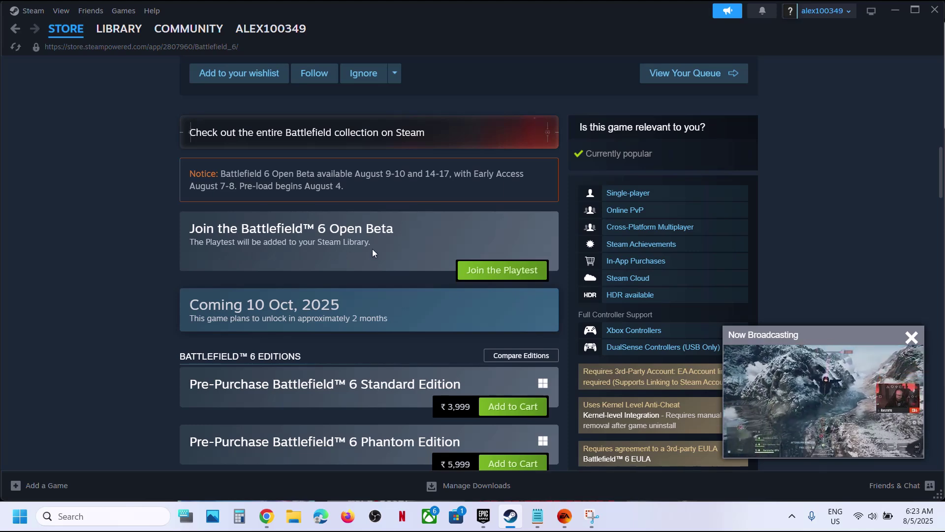
# - Join the Battlefield 6 Open Beta playtest and install the 39.24 GB beta to drive C
pyautogui.click(505, 275)
pyautogui.click(594, 294)
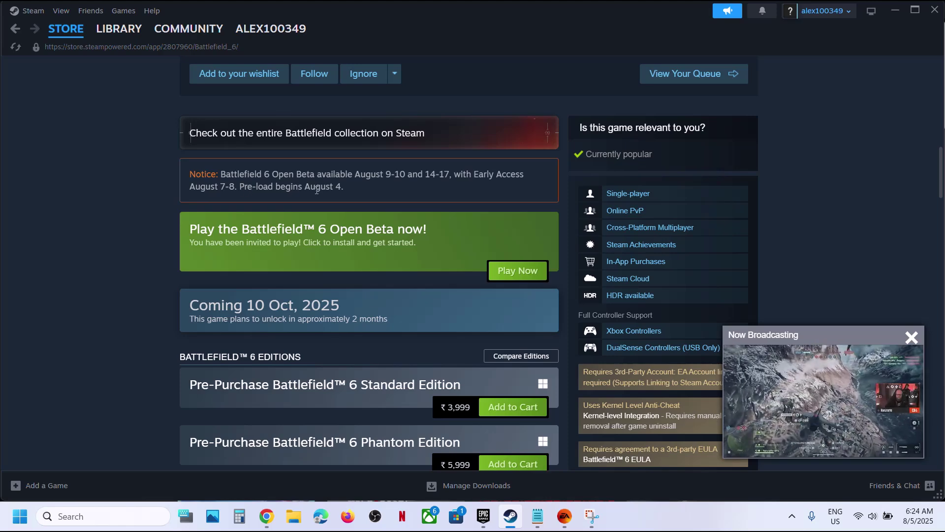
pyautogui.click(510, 276)
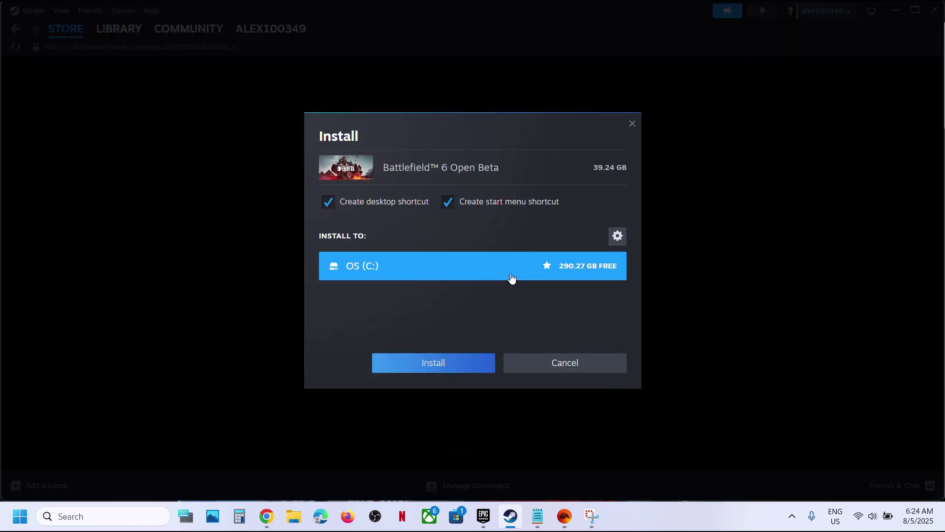
pyautogui.click(427, 365)
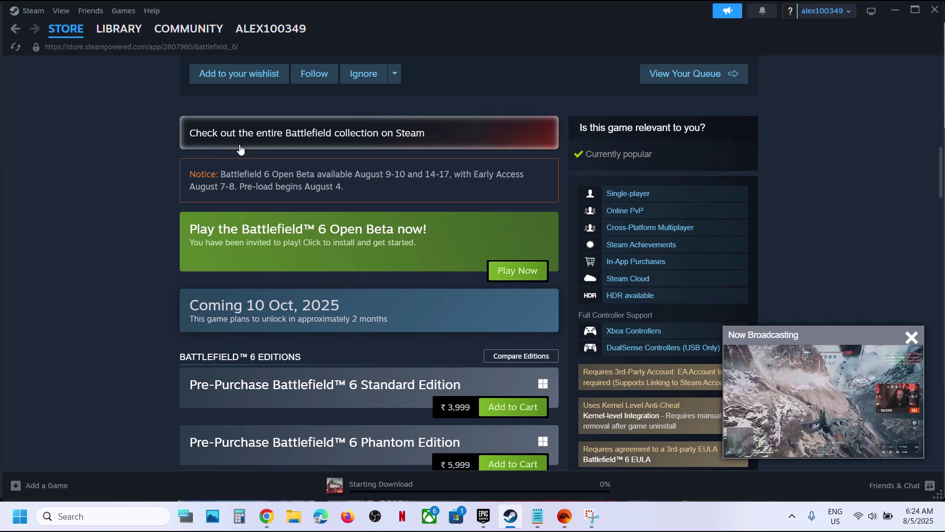
# - Check the Open Beta download in the Library, then switch to Epic Games Launcher
pyautogui.click(118, 31)
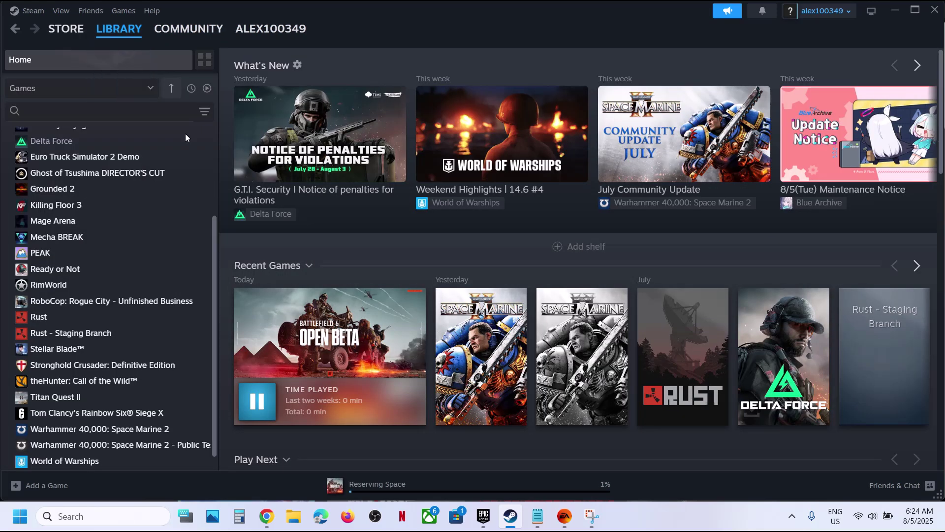
pyautogui.click(401, 310)
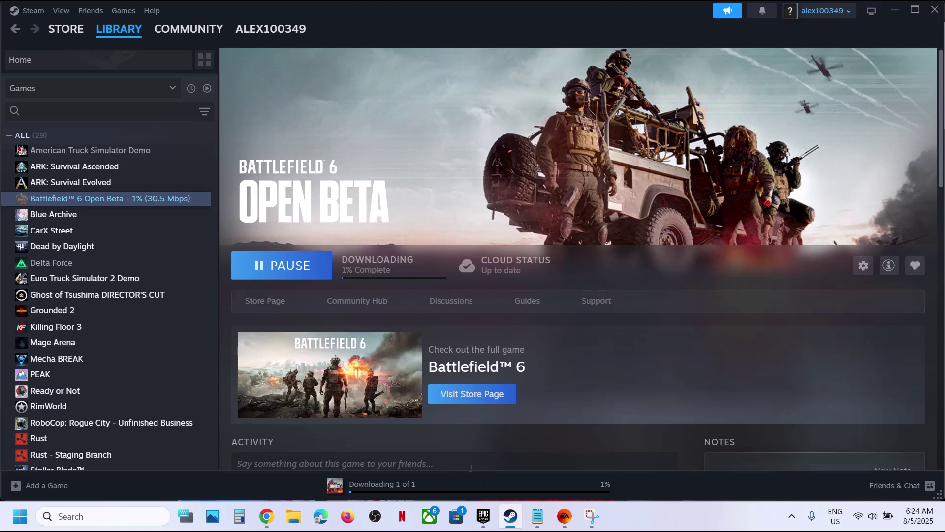
pyautogui.click(484, 521)
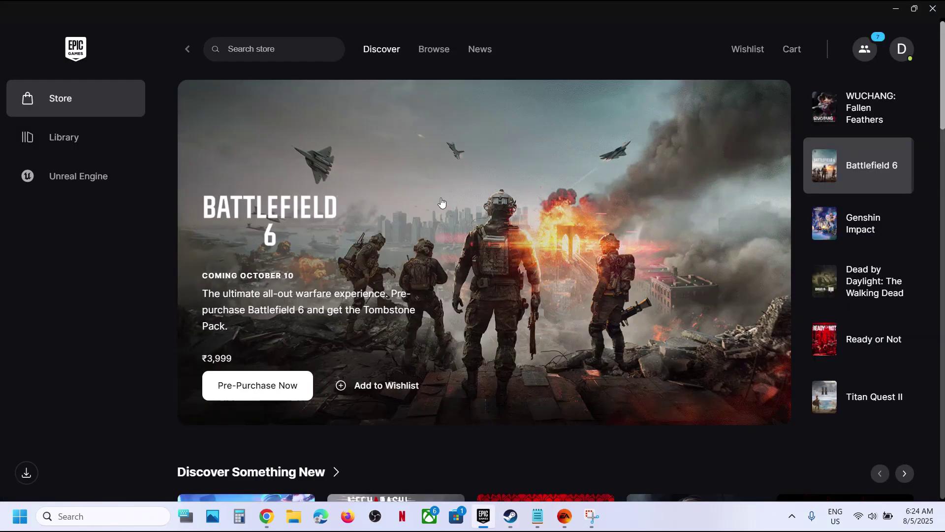
# - Search the Epic store for 'battlefield 6' and open the Standard Edition page
pyautogui.click(412, 224)
pyautogui.click(251, 48)
pyautogui.write('battlefield')
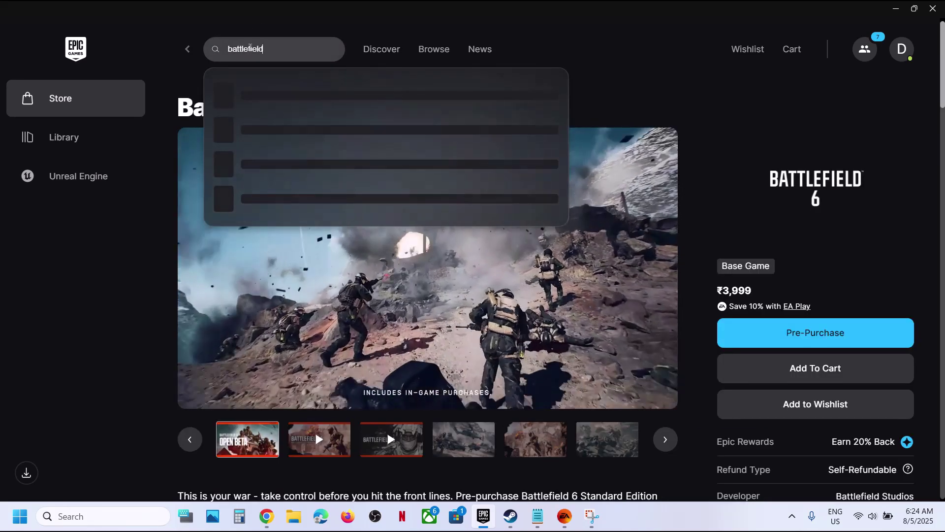
pyautogui.write(' 6')
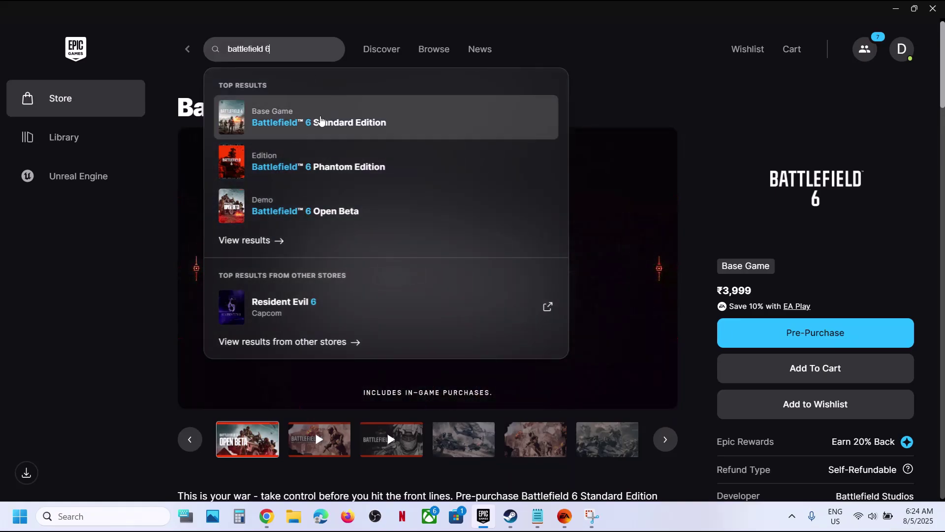
pyautogui.click(316, 127)
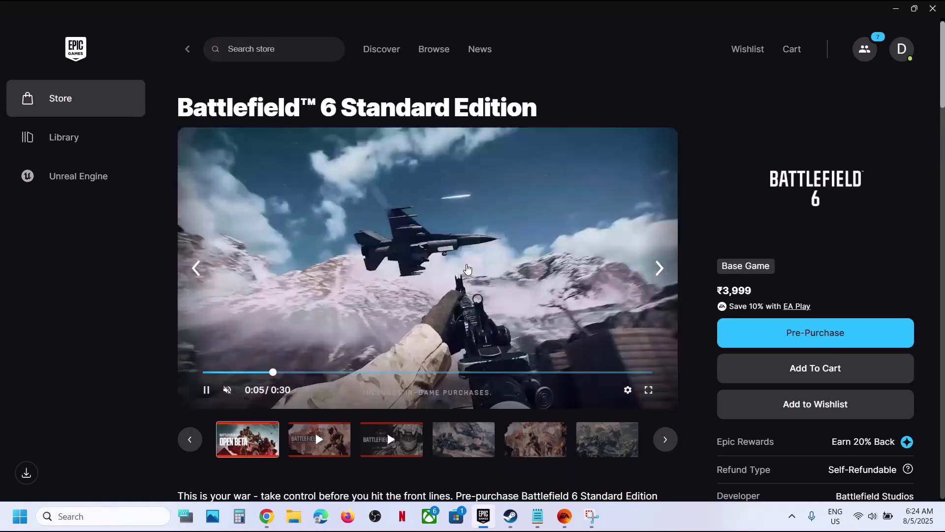
# - Add the Battlefield 6 Open Beta edition to the cart and view the cart
pyautogui.scroll(-7, 519, 285)
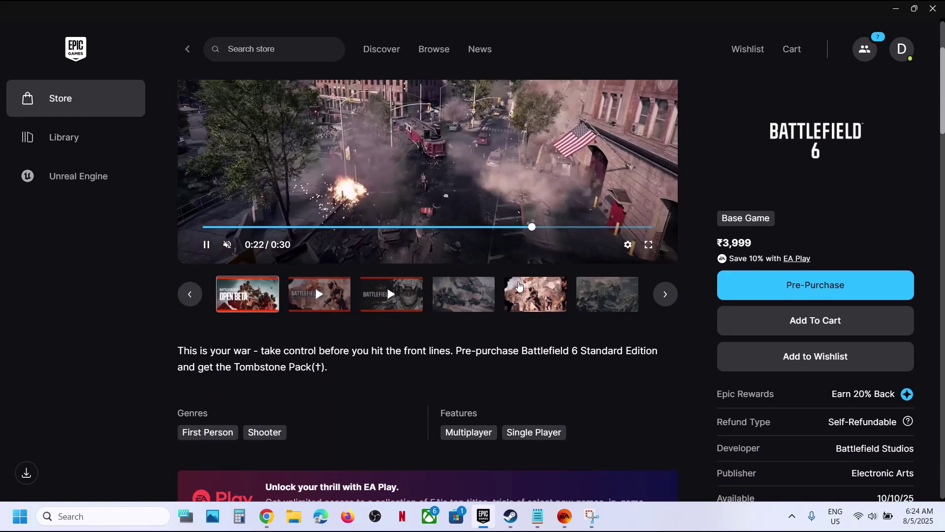
pyautogui.scroll(-11, 519, 282)
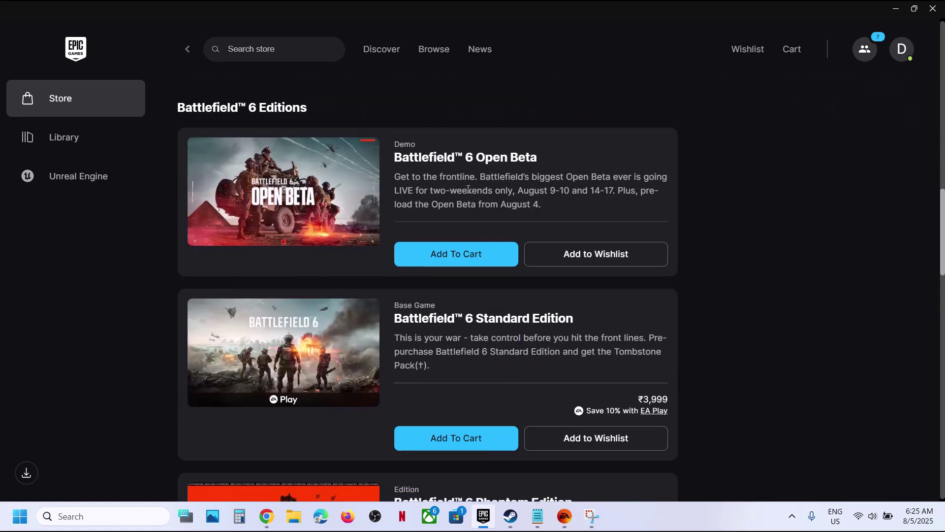
pyautogui.scroll(-1, 469, 189)
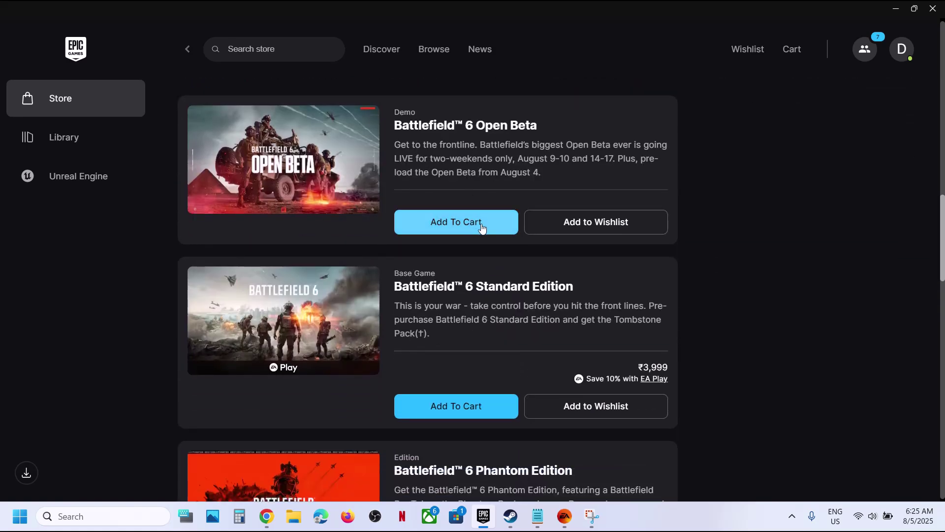
pyautogui.click(481, 224)
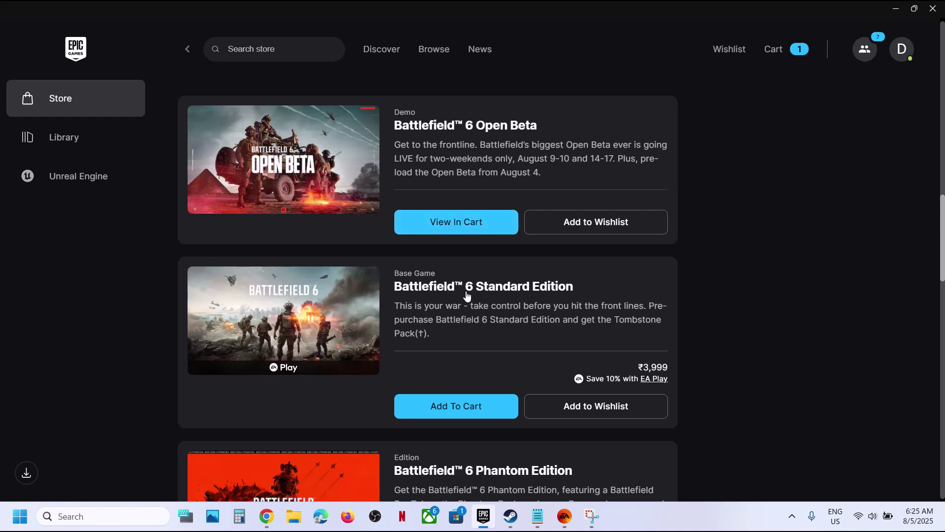
pyautogui.scroll(-4, 466, 296)
pyautogui.scroll(4, 466, 295)
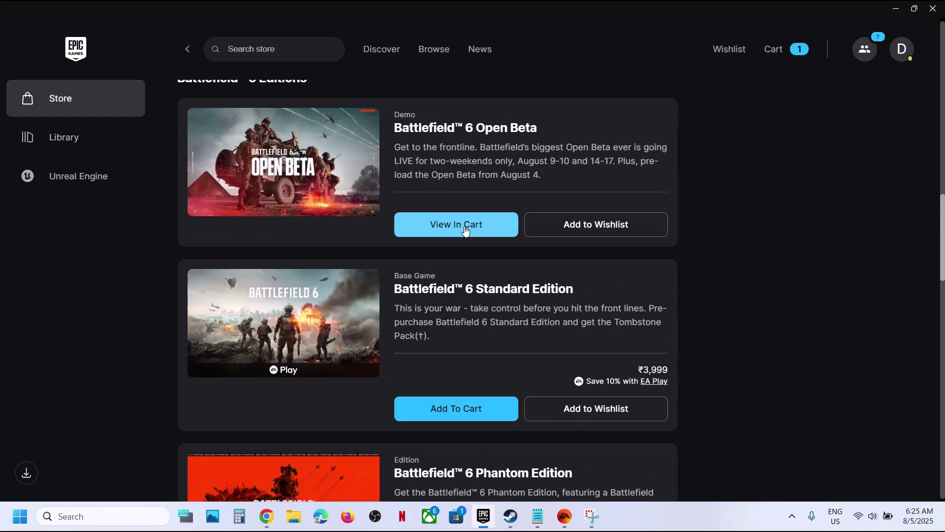
pyautogui.click(455, 224)
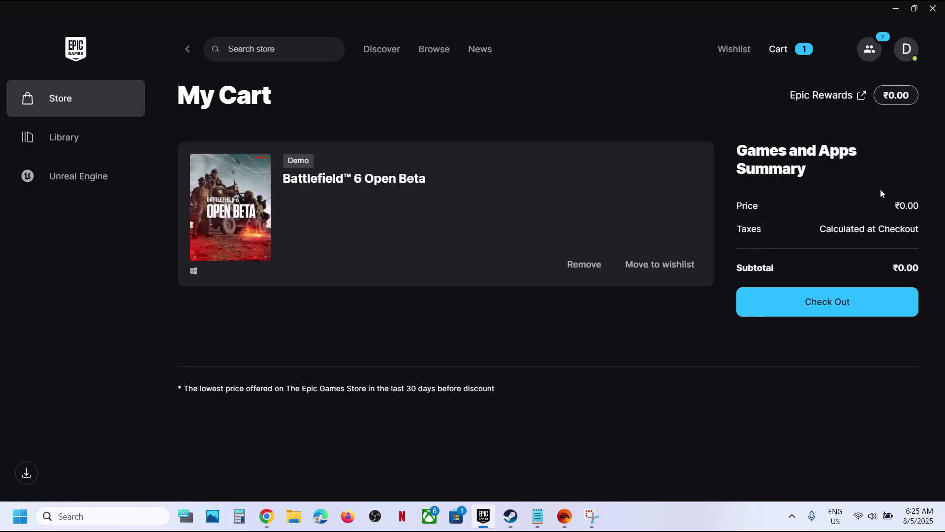
# - Check out and place the ₹0.00 Open Beta order, then launch it from the Library
pyautogui.click(825, 307)
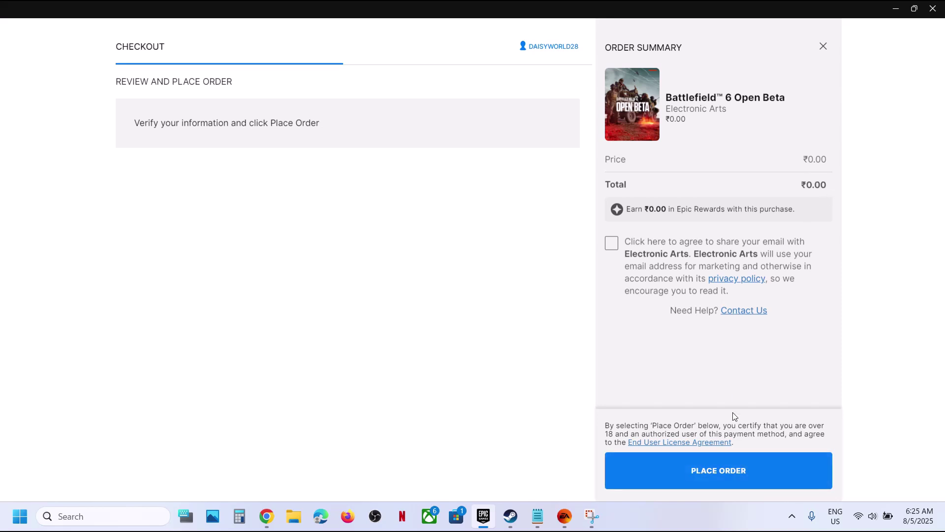
pyautogui.click(710, 481)
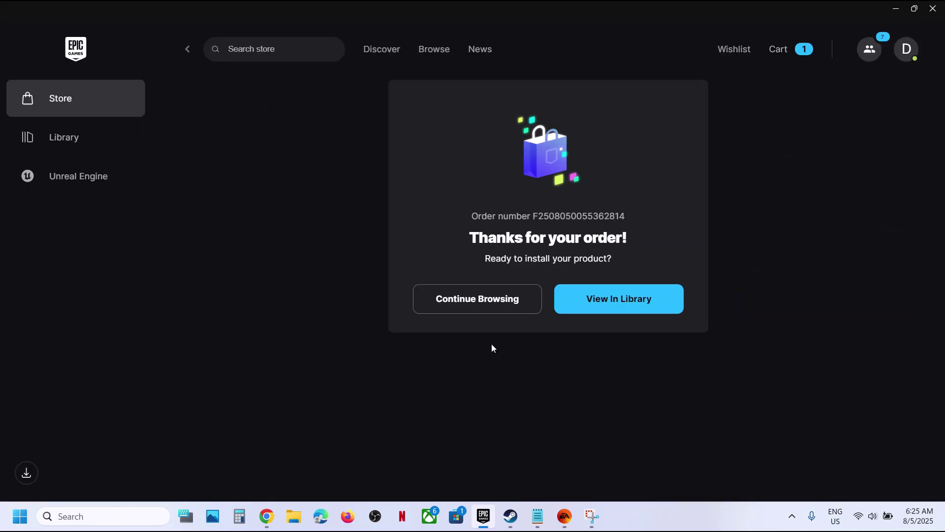
pyautogui.click(591, 308)
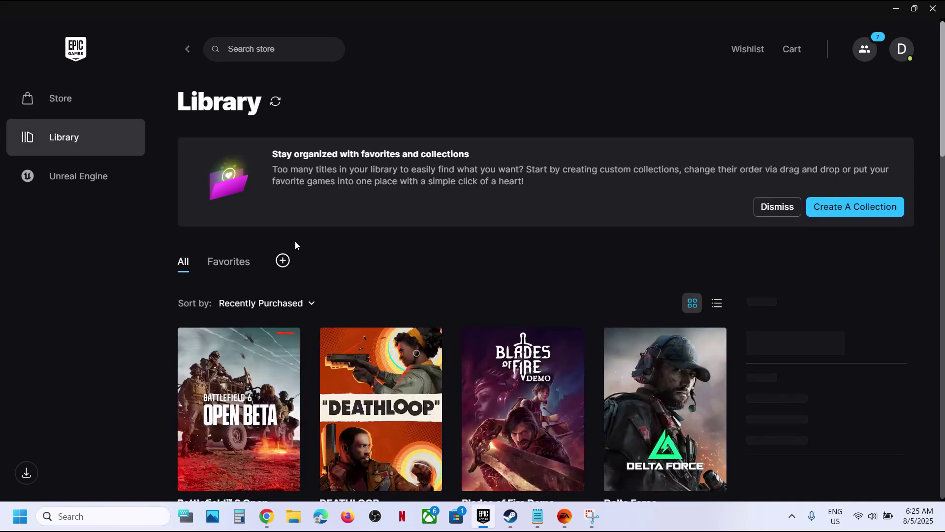
pyautogui.scroll(-2, 294, 240)
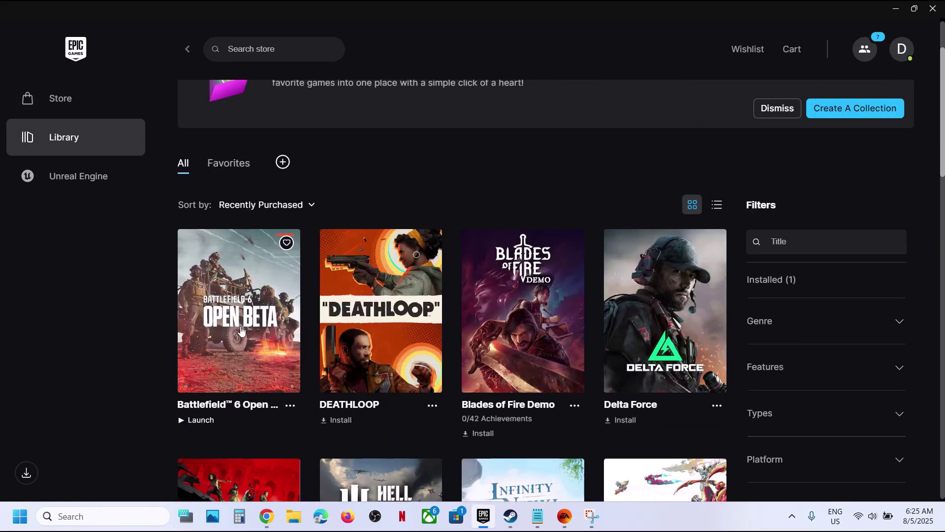
pyautogui.click(241, 329)
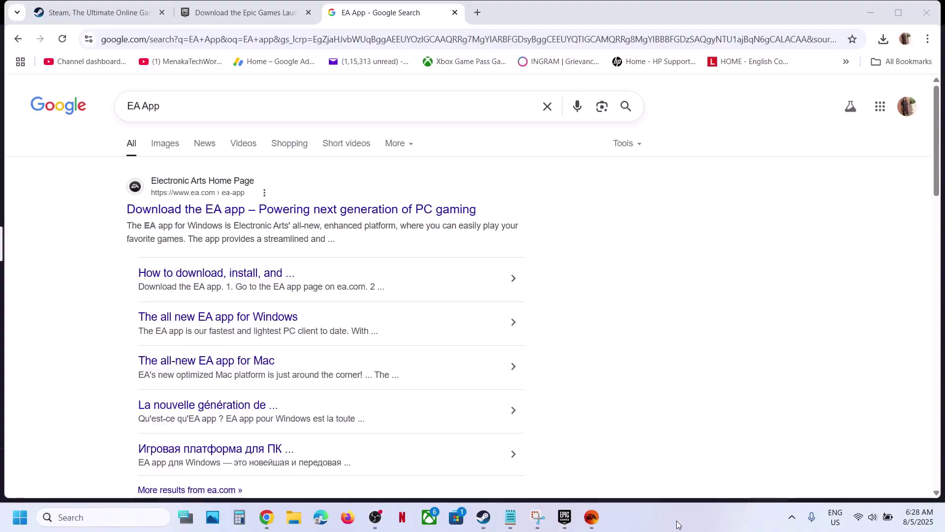
# - Open the 'Download the EA app' page on ea.com, then switch to the EA app
pyautogui.click(227, 211)
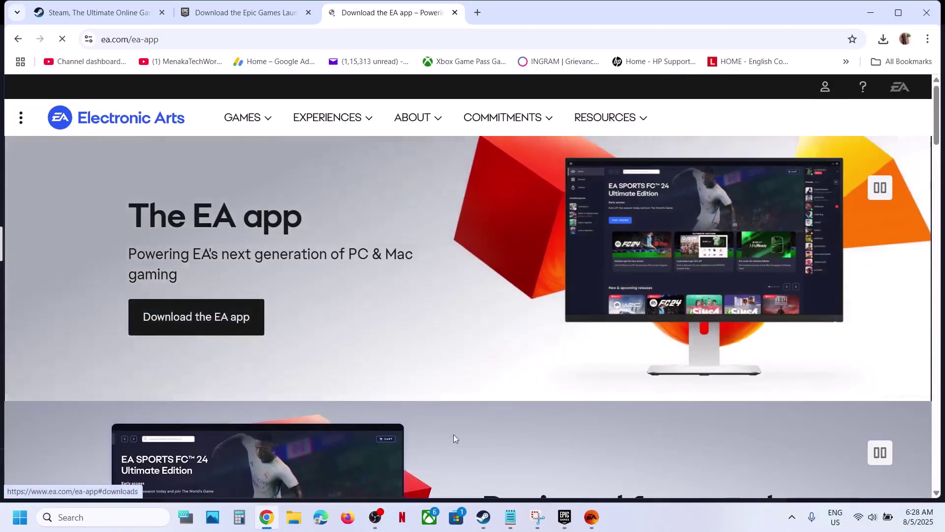
pyautogui.click(591, 517)
pyautogui.click(313, 51)
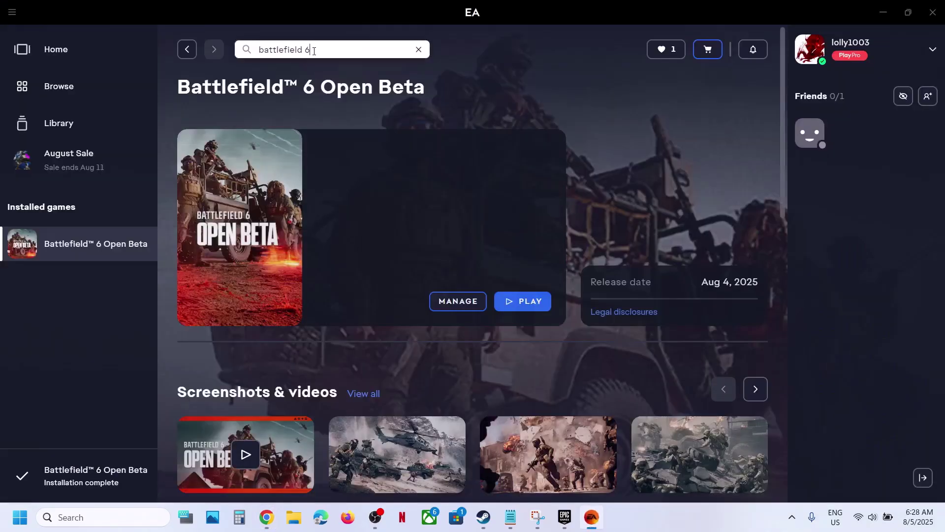
pyautogui.press('Return')
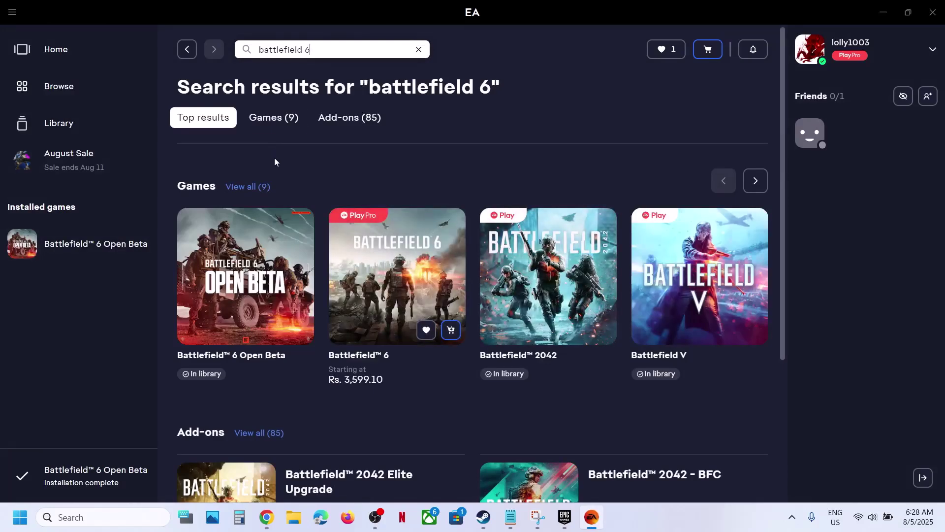
pyautogui.click(246, 276)
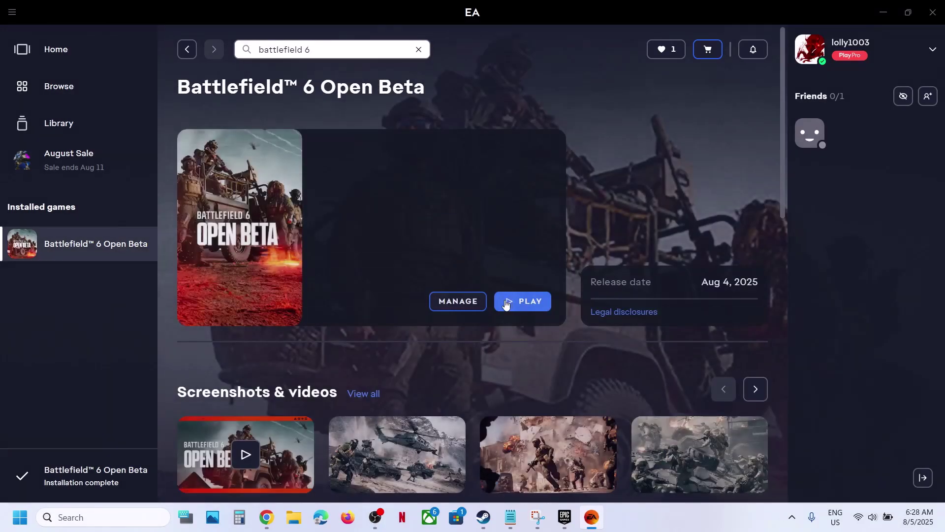